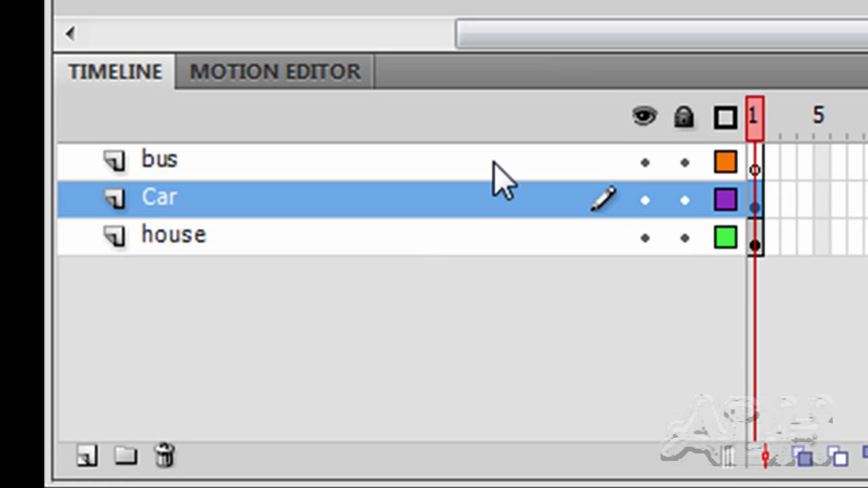
- Select the bus layer and the Bus PNG32 graphic in the Library panel
click(495, 163)
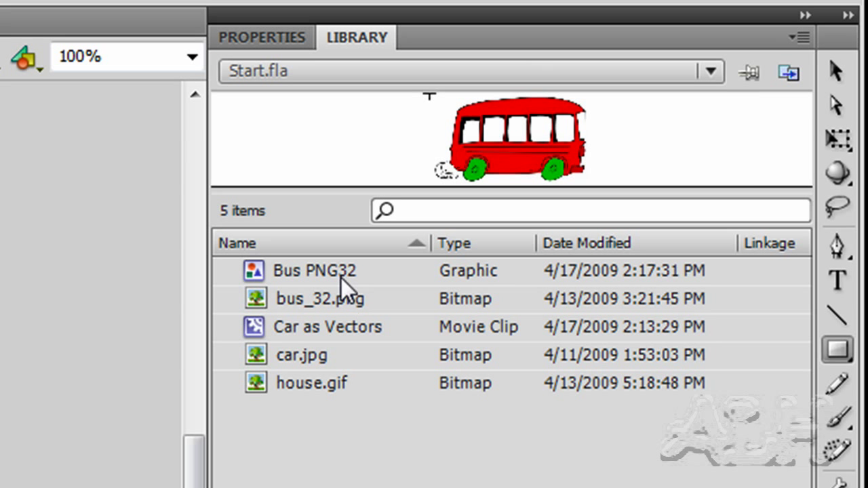
click(256, 269)
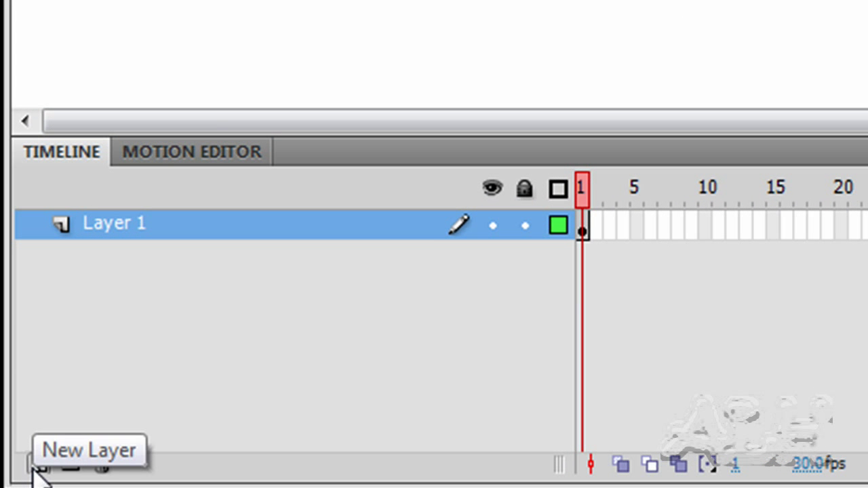
- Add a new layer beneath Layer 1 and choose the Rectangle tool
click(31, 468)
drag(74, 214, 95, 291)
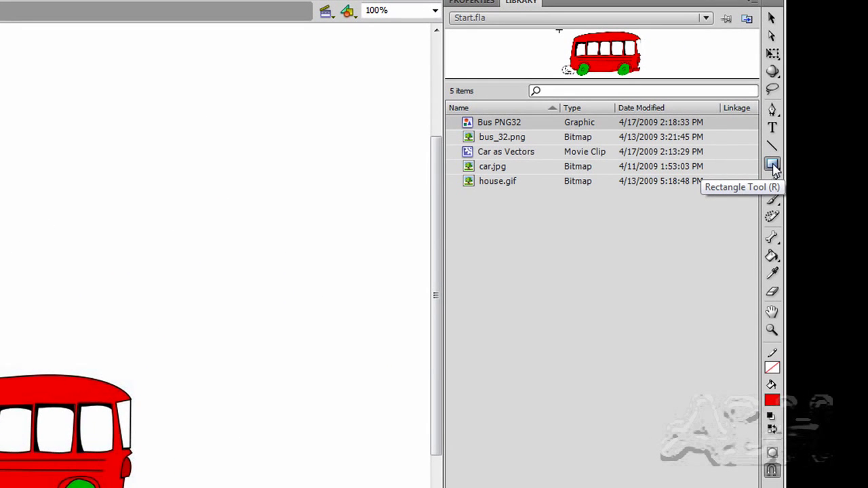
click(781, 160)
click(666, 172)
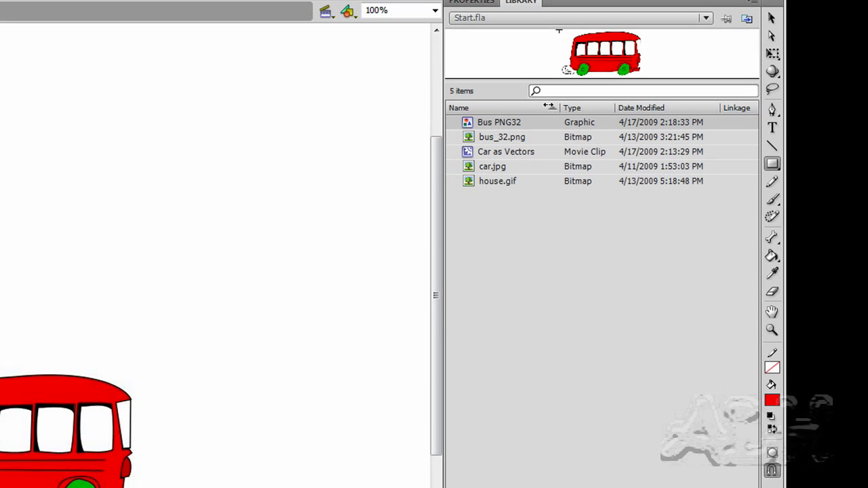
click(475, 3)
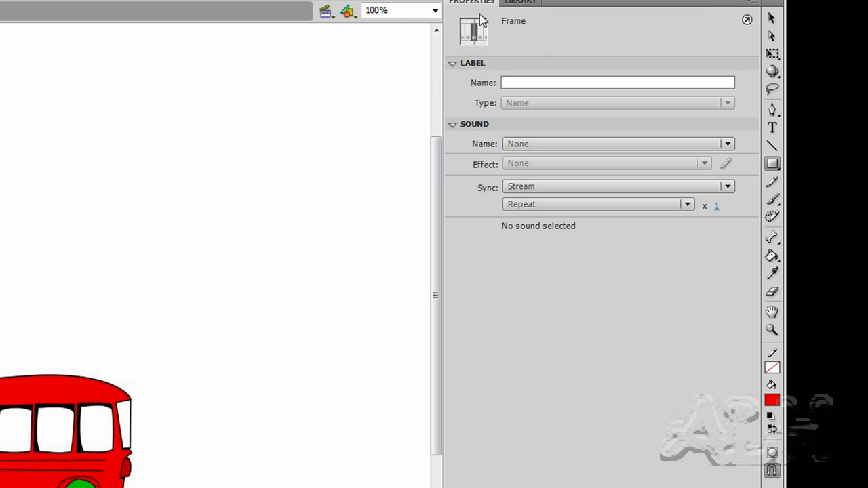
click(773, 165)
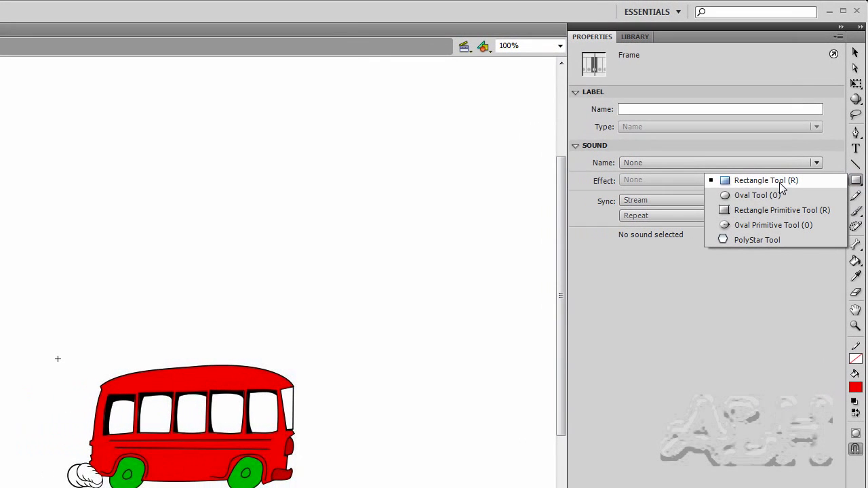
click(690, 169)
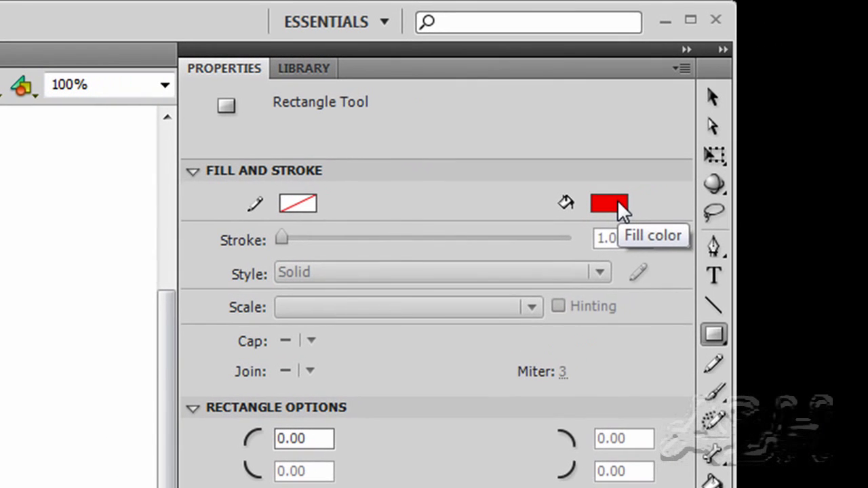
- Draw a #65FFFF cyan rectangle around the bus, then select the bus image
click(736, 146)
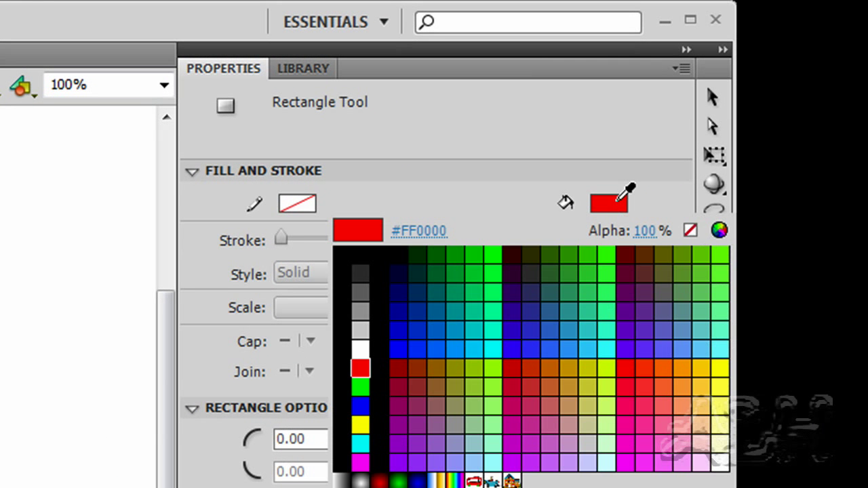
click(718, 347)
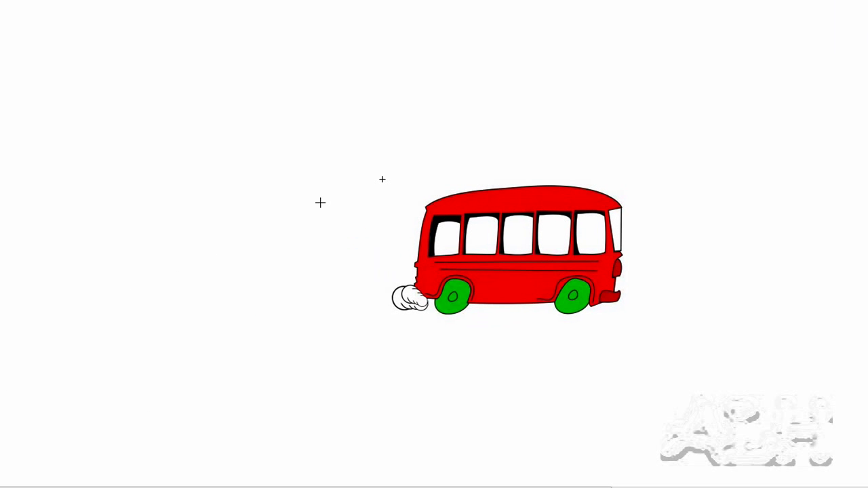
drag(321, 122, 719, 388)
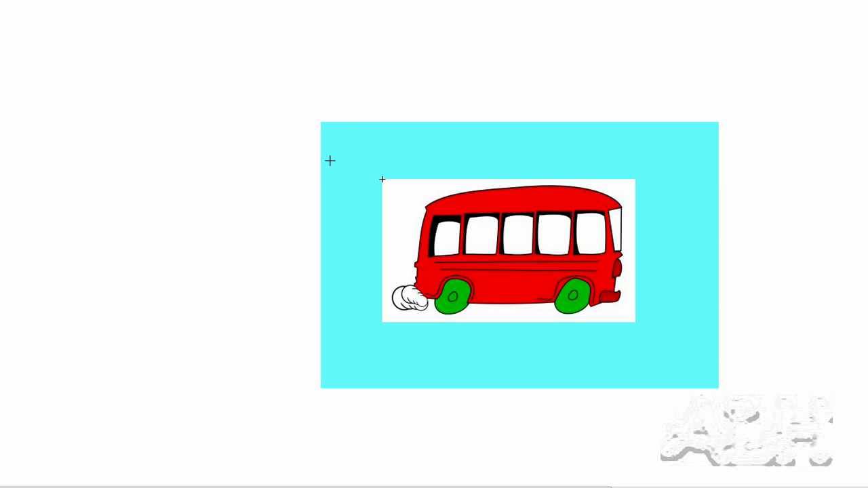
key(v)
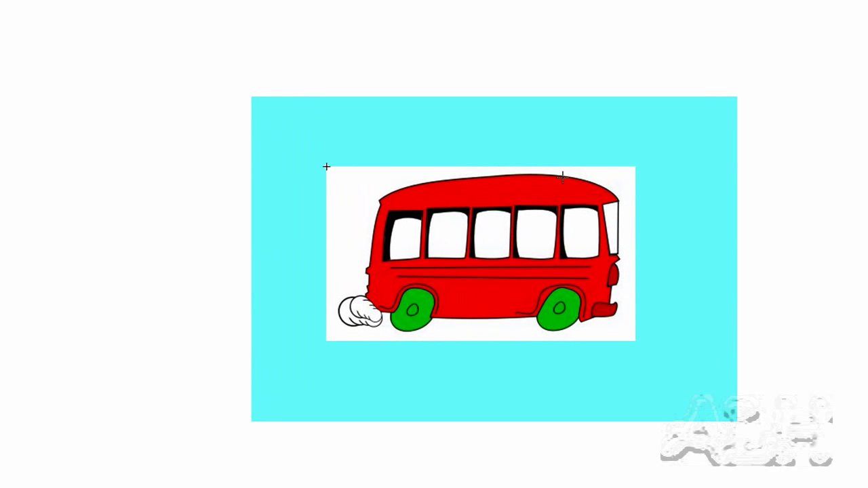
click(319, 170)
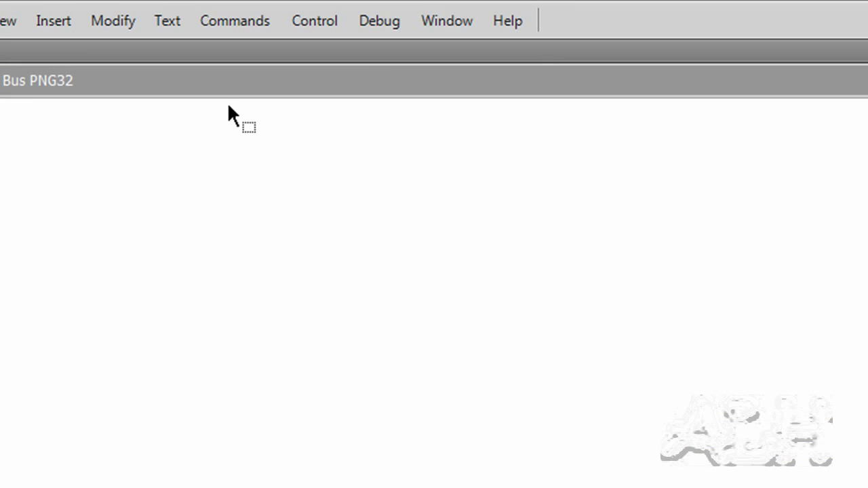
- Run Modify > Bitmap > Trace Bitmap with threshold 100, minimum area 8, Normal curve and corners
click(122, 24)
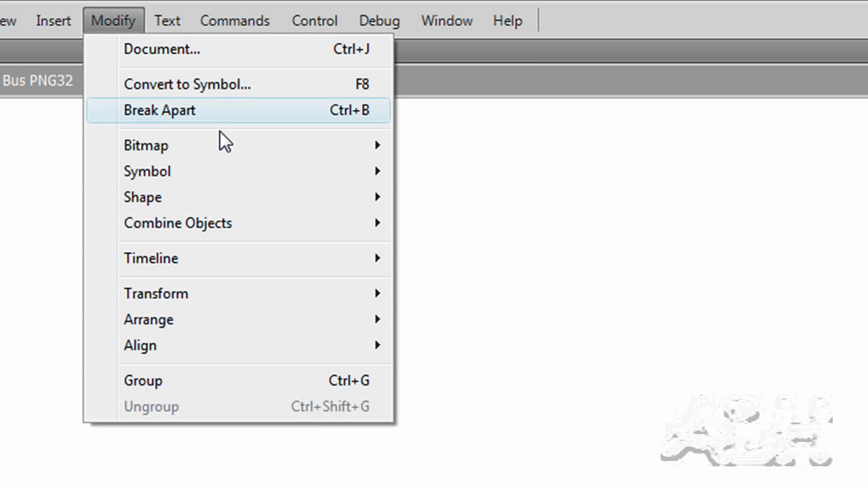
mouse_move(229, 145)
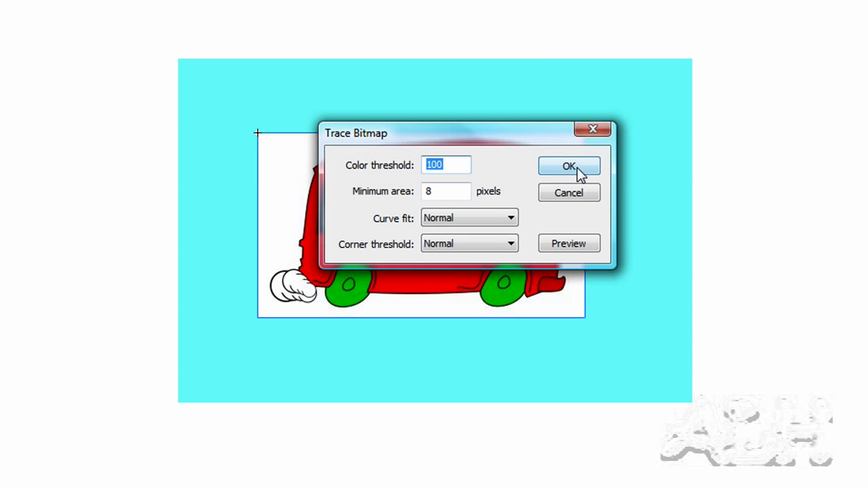
click(570, 167)
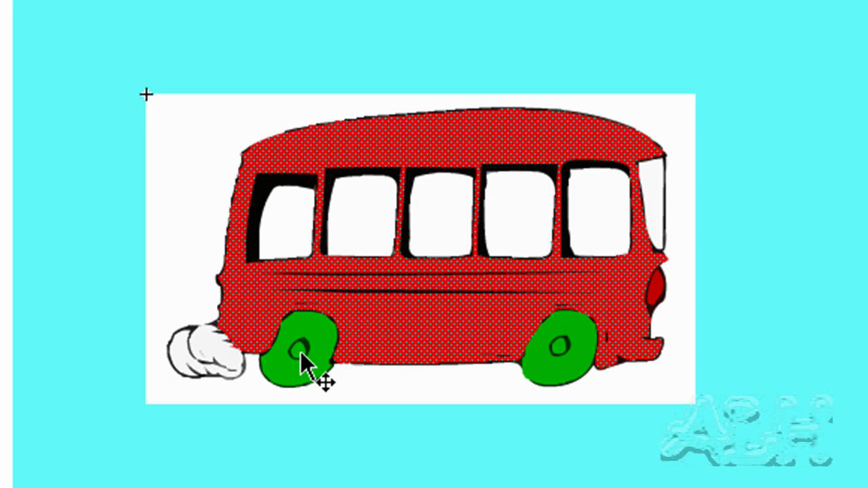
- Select the traced bus body and set its fill to blue #0000FF
click(322, 345)
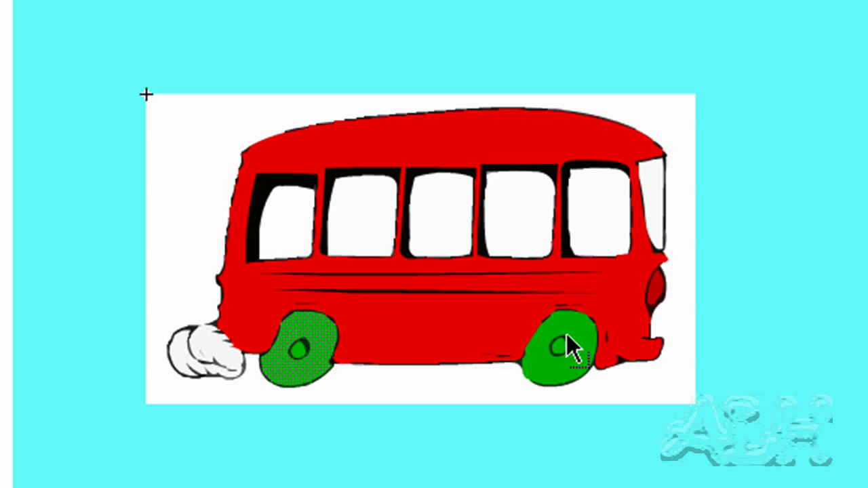
click(455, 323)
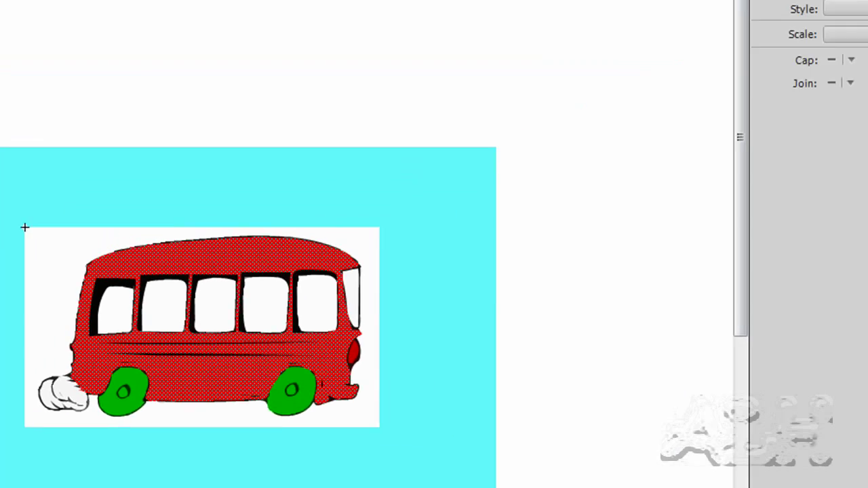
click(830, 56)
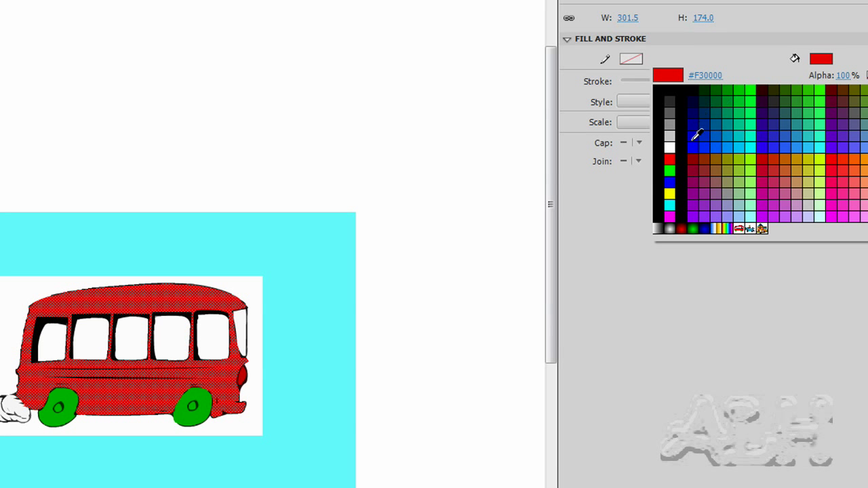
click(693, 147)
- Try a pale yellow fill on the bus body, then undo it
click(819, 59)
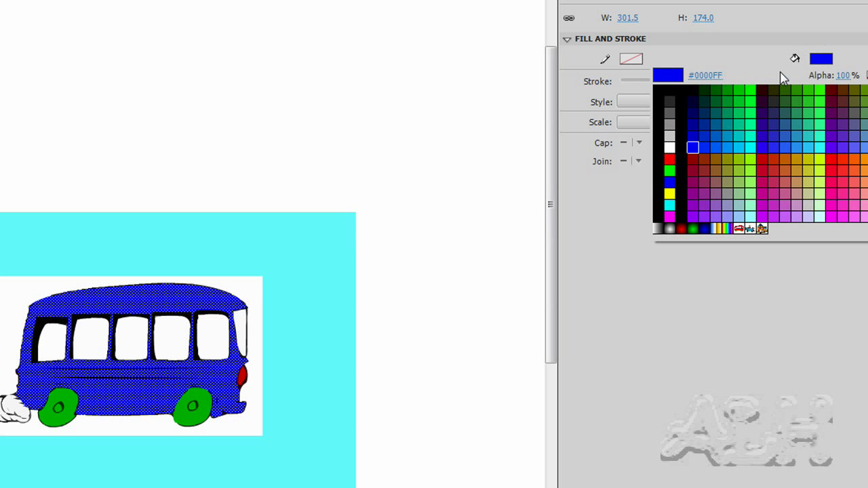
click(865, 194)
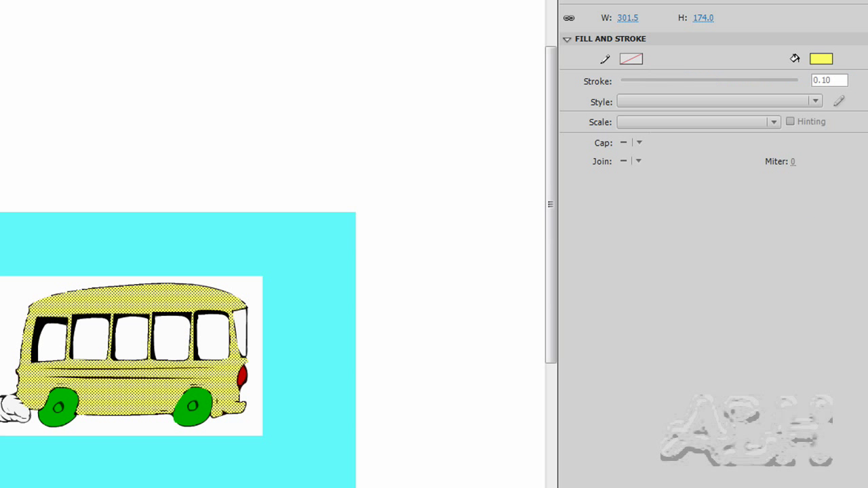
click(395, 226)
key(ctrl+z)
key(ctrl+z)
key(ctrl+z)
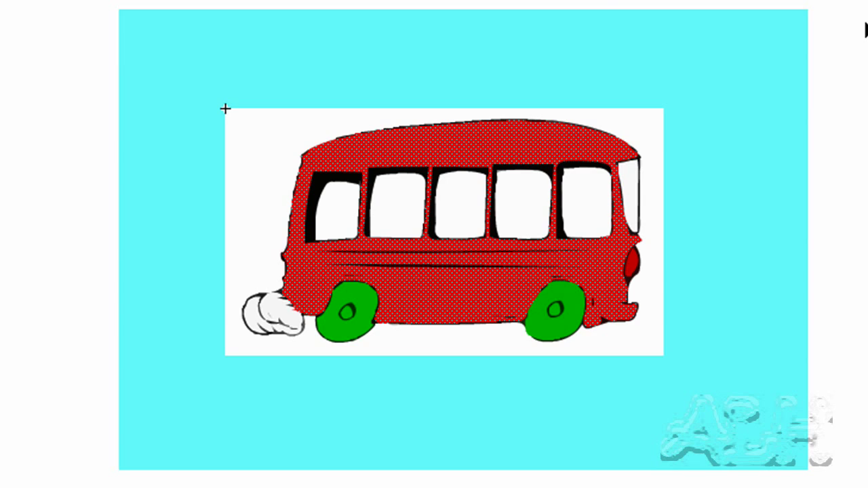
- Delete the white background and the white fills of the first two side windows
click(237, 120)
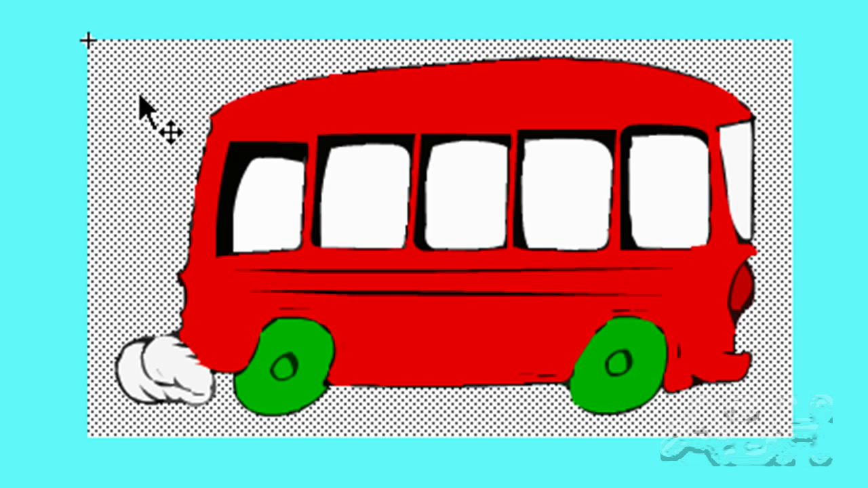
key(Delete)
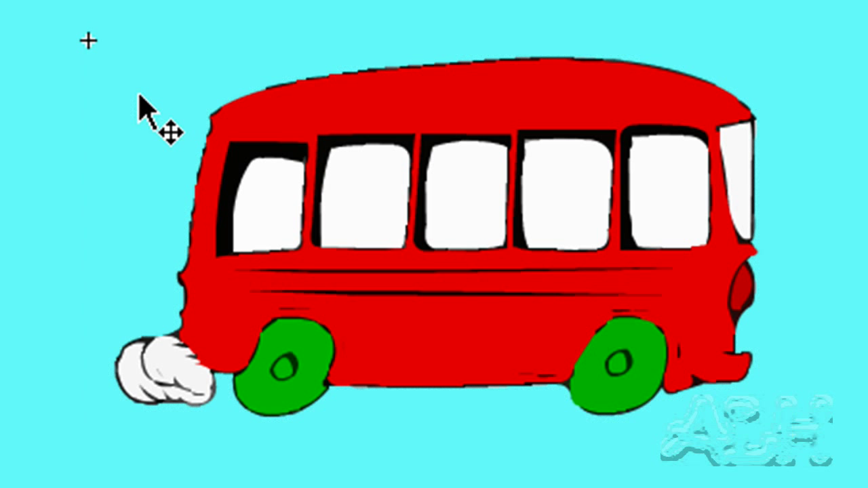
click(265, 205)
key(Delete)
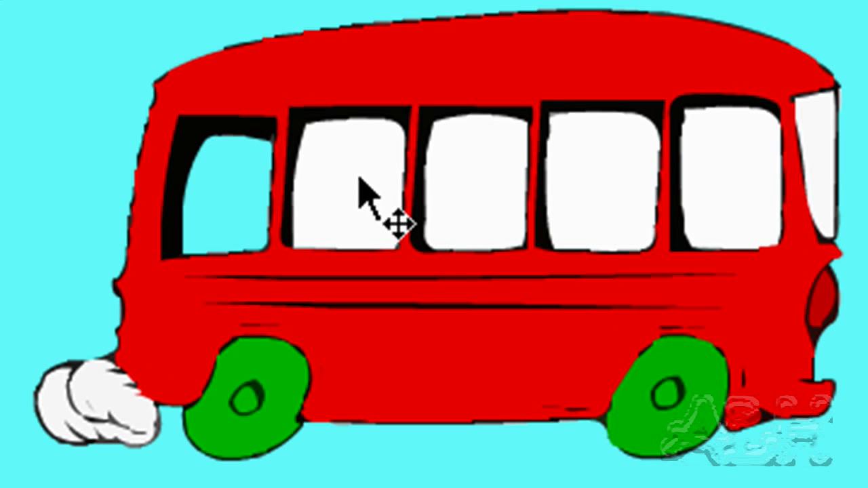
click(359, 180)
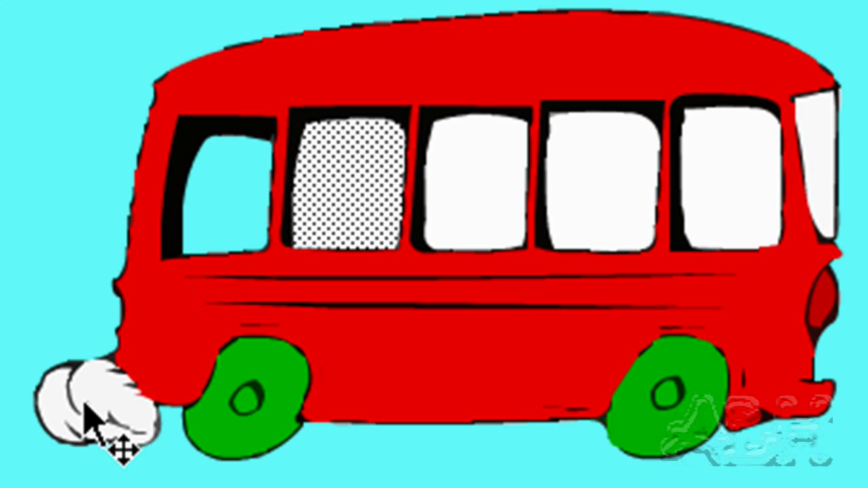
key(Delete)
- Delete the remaining three side windows' white fills, leaving the front windshield white
click(497, 183)
key(Delete)
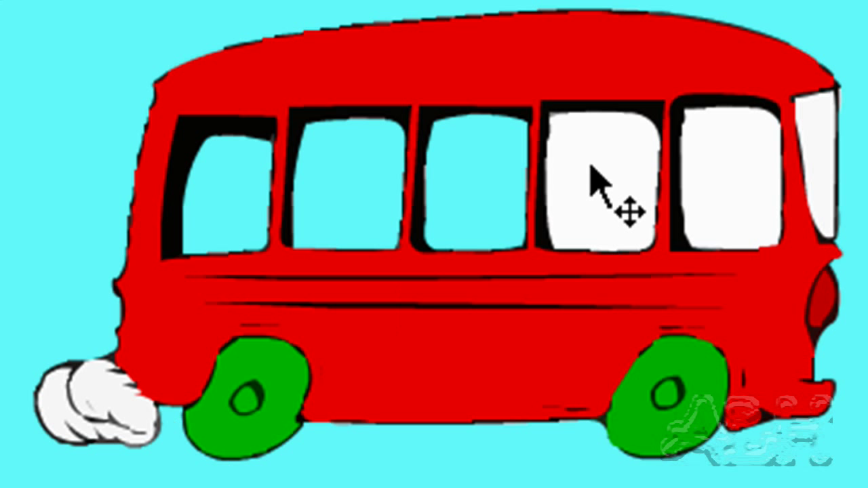
click(611, 151)
key(Delete)
click(722, 173)
key(Delete)
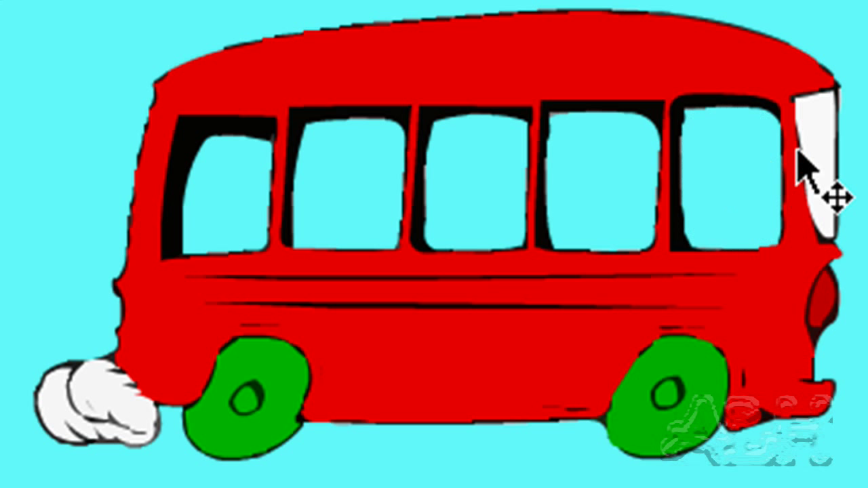
click(820, 152)
key(Escape)
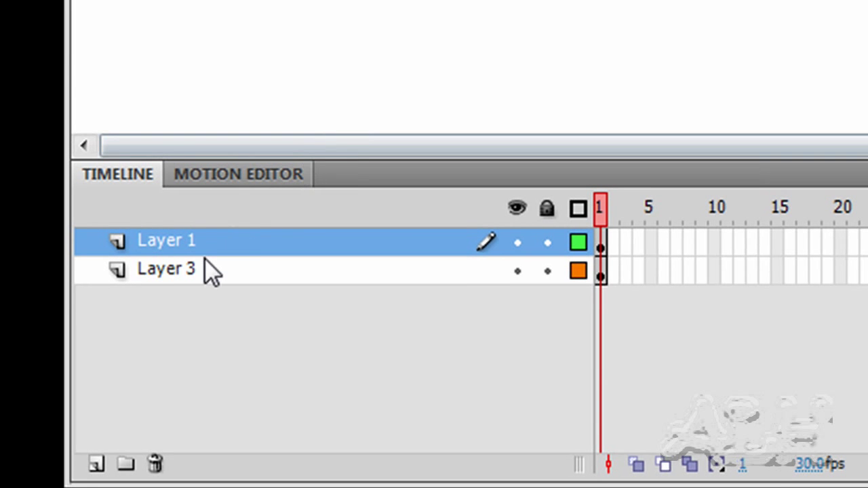
- Delete Layer 3, the cyan backdrop layer
click(200, 270)
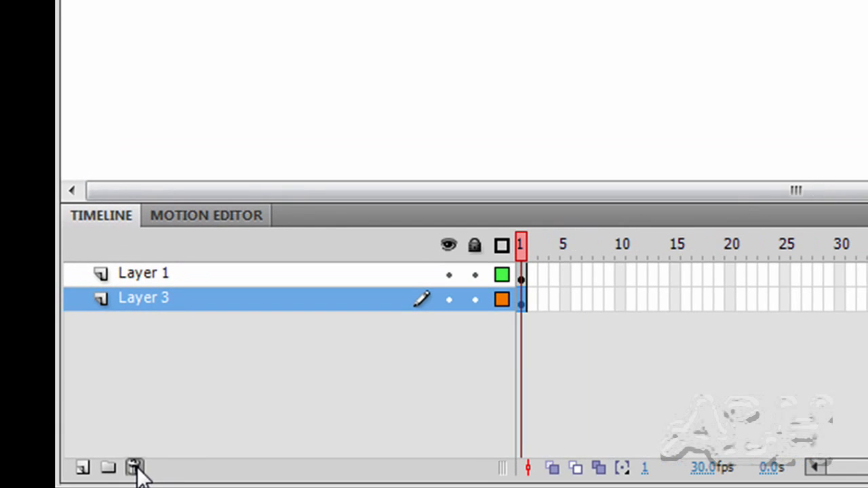
click(156, 464)
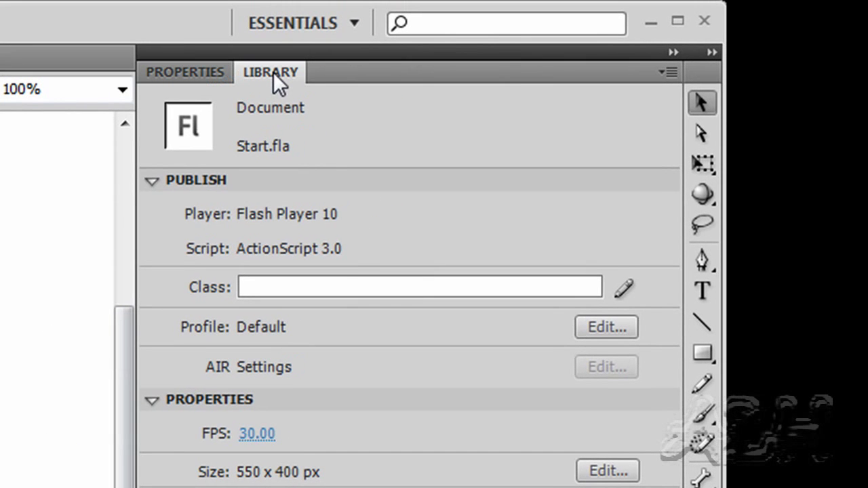
click(271, 72)
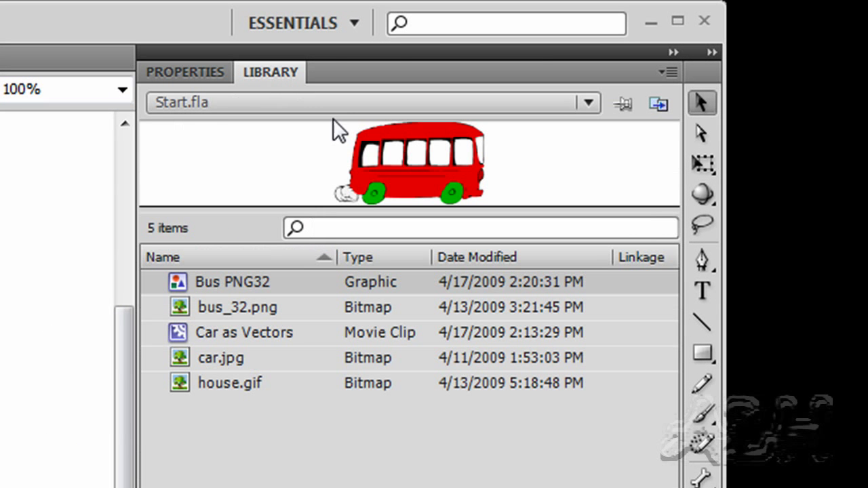
- Rename the library graphic Bus PNG32 to 'Bus PNG32 Traced' and open it for editing
double_click(249, 281)
key(End)
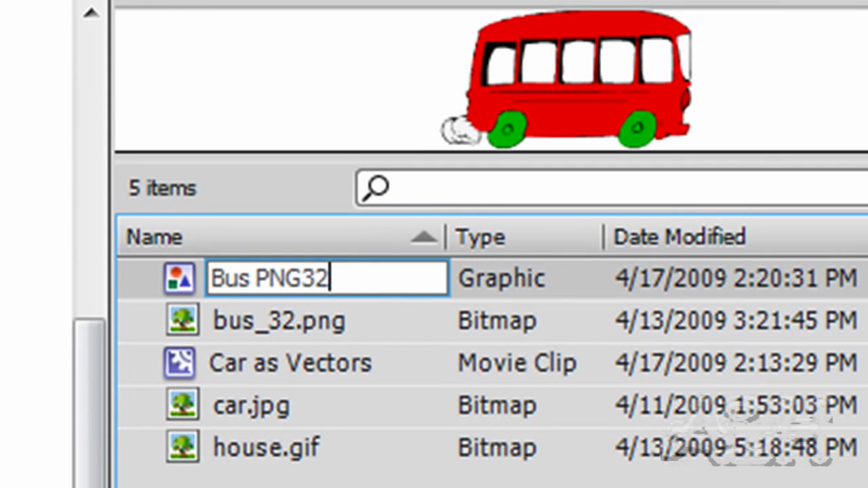
text(Traced)
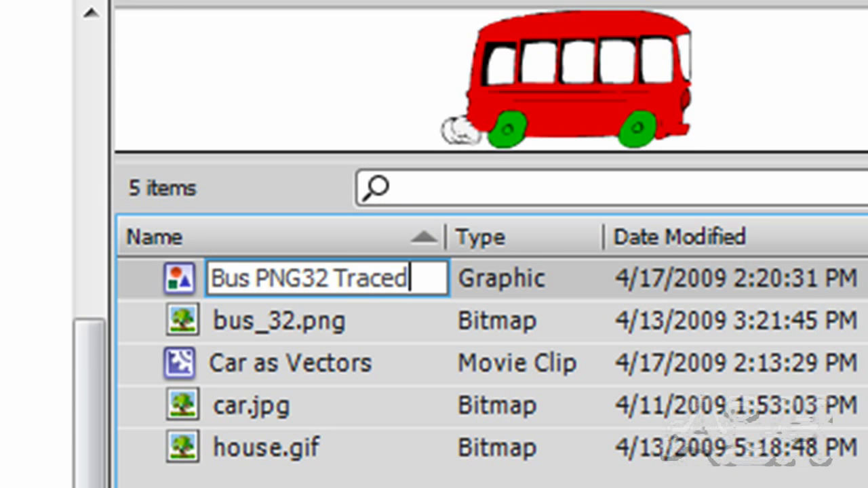
key(Return)
double_click(354, 301)
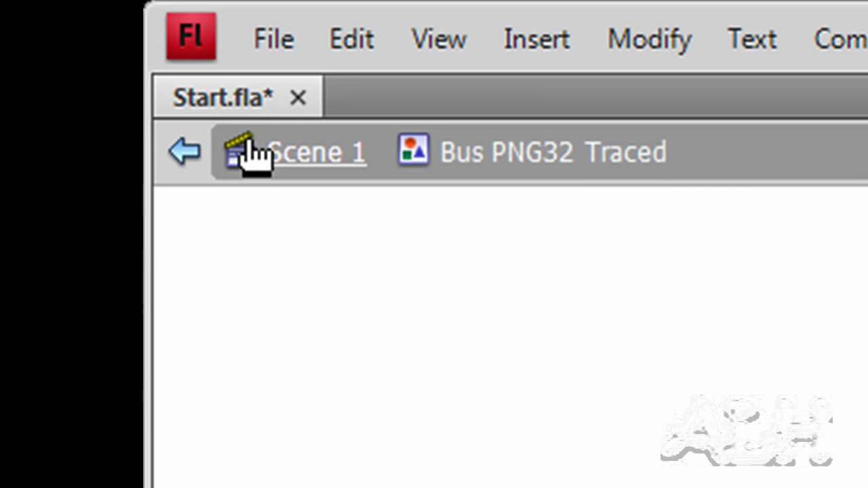
- Place Bus PNG32 Traced in Scene 1, with the bus lower left and the car moved right
click(279, 154)
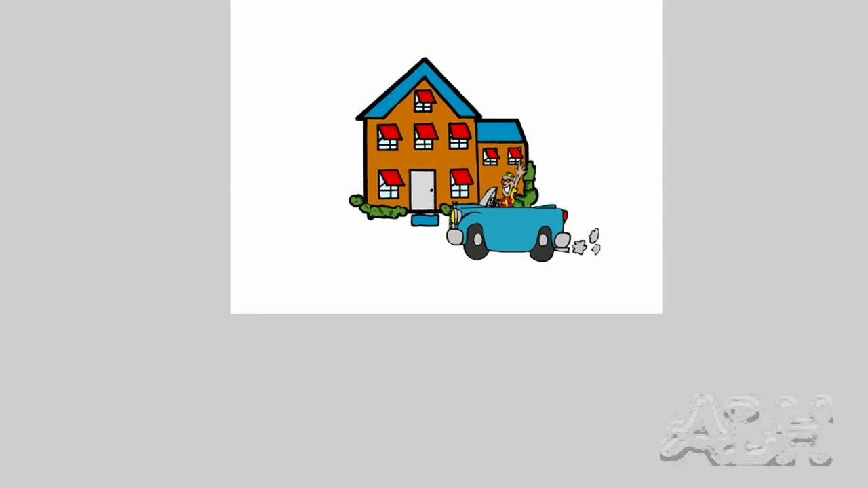
drag(819, 20, 413, 243)
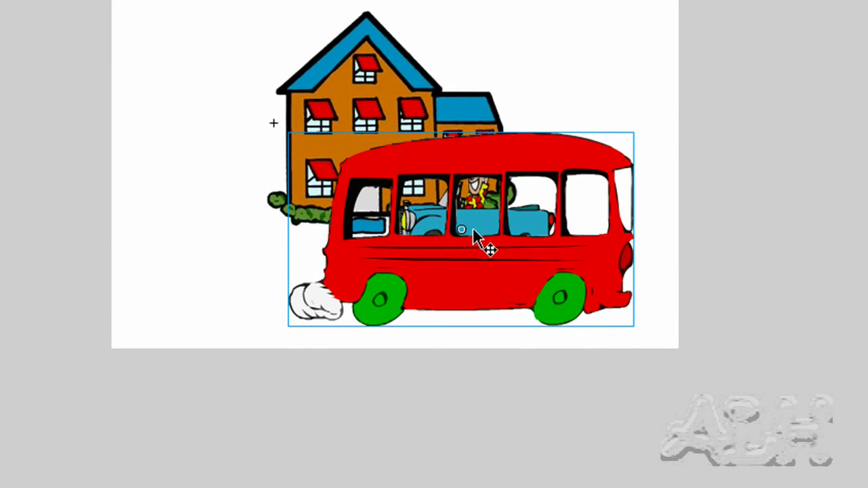
drag(519, 265, 392, 272)
drag(528, 224, 552, 223)
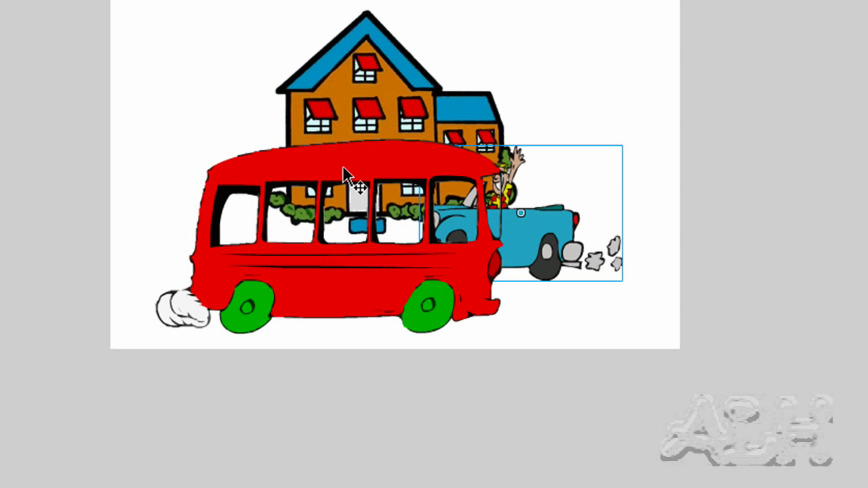
- Select the bus, the blue car, then the bus again to check their properties
click(412, 170)
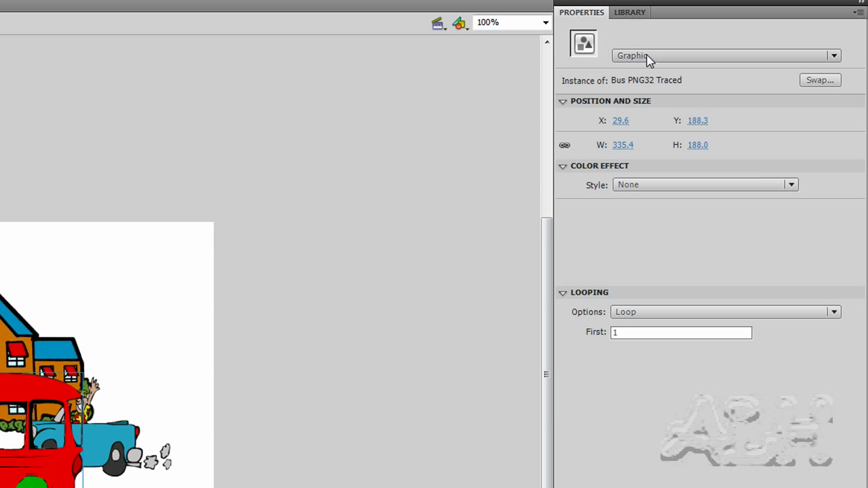
click(123, 435)
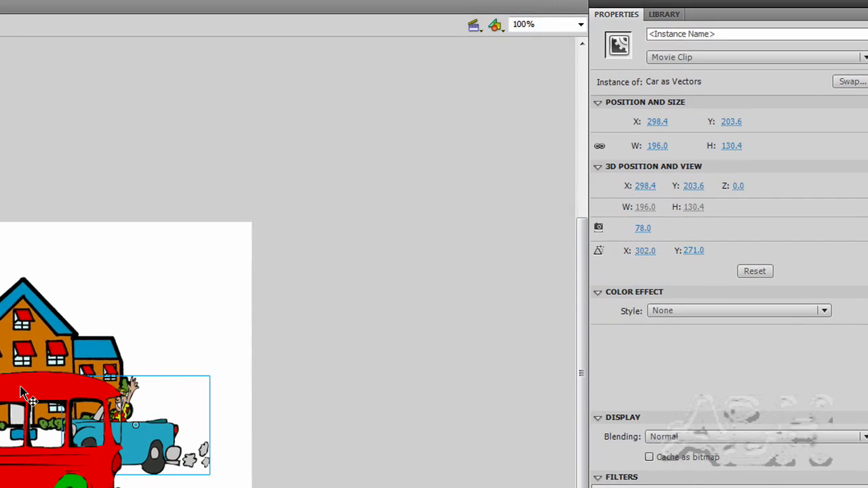
click(378, 373)
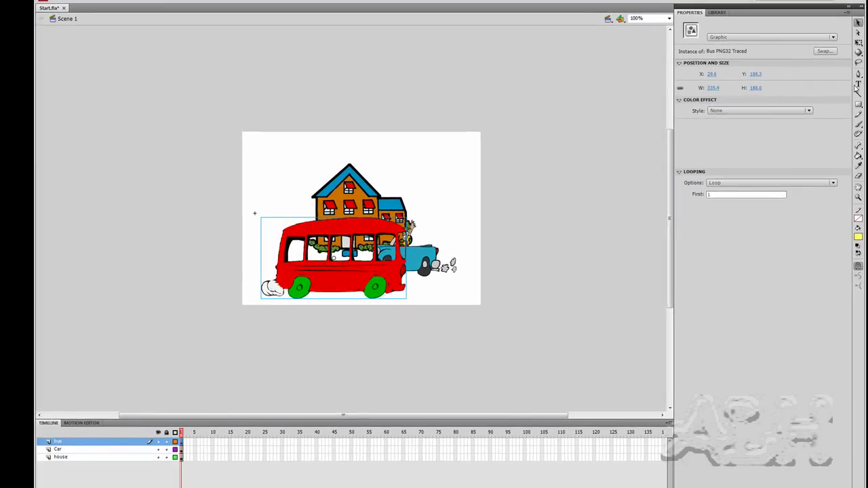
- Deselect the stage, test the movie with Ctrl+Enter, and move the player window up-left
click(502, 240)
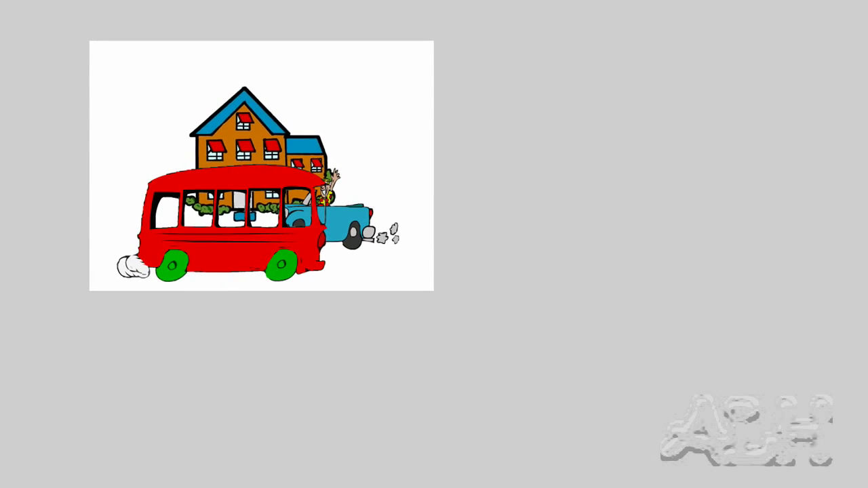
key(ctrl+Return)
drag(601, 124, 580, 83)
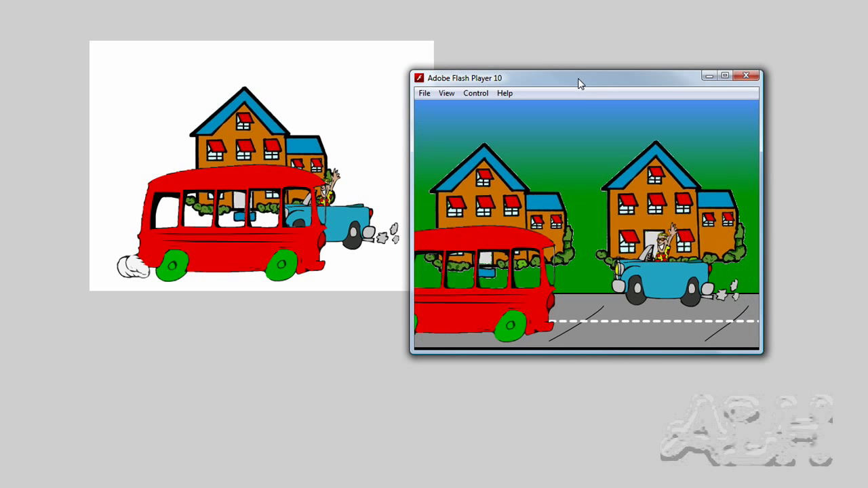